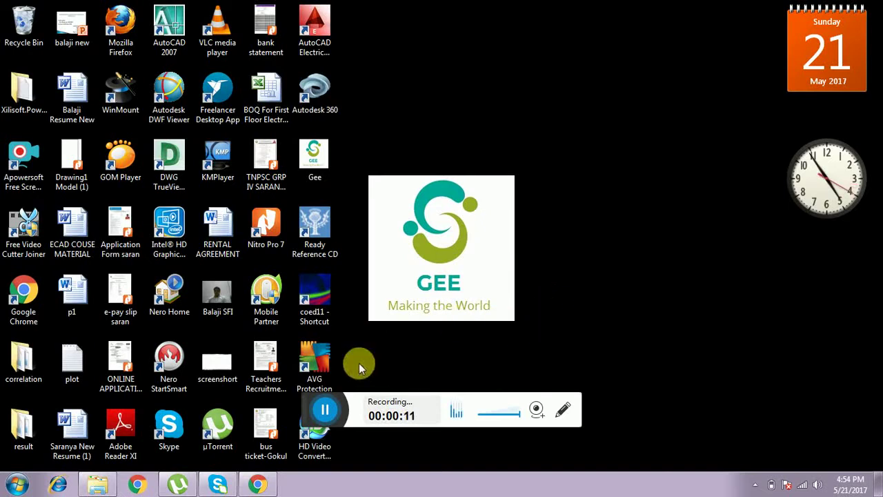
- Launch PowerPoint 2010 from the Windows 7 Start menu
{"action": "left_click", "coordinate": [19, 485]}
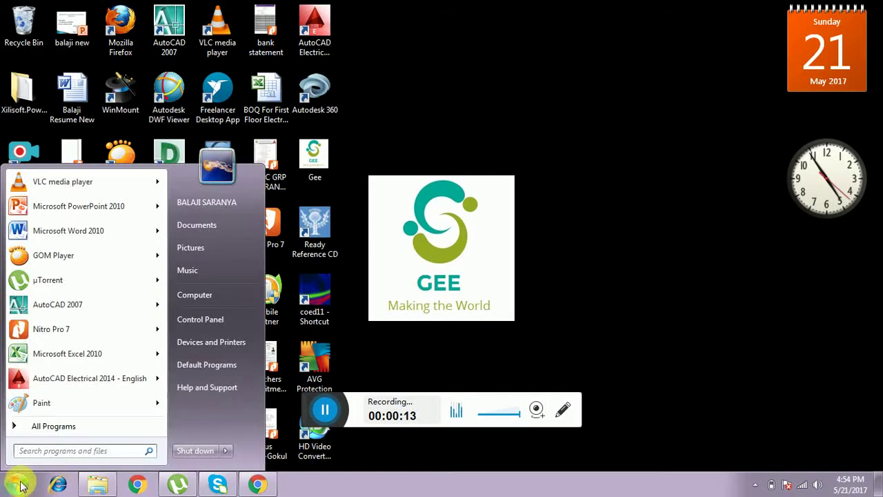
{"action": "mouse_move", "coordinate": [78, 206]}
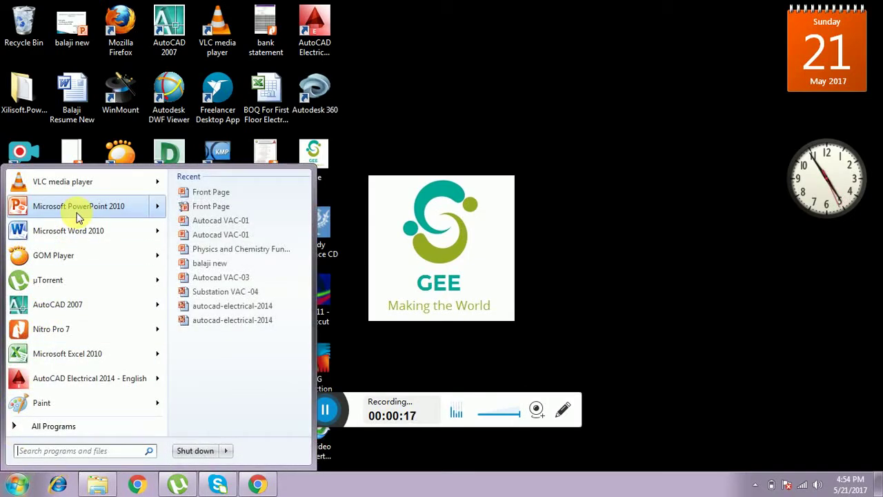
{"action": "left_click", "coordinate": [78, 207]}
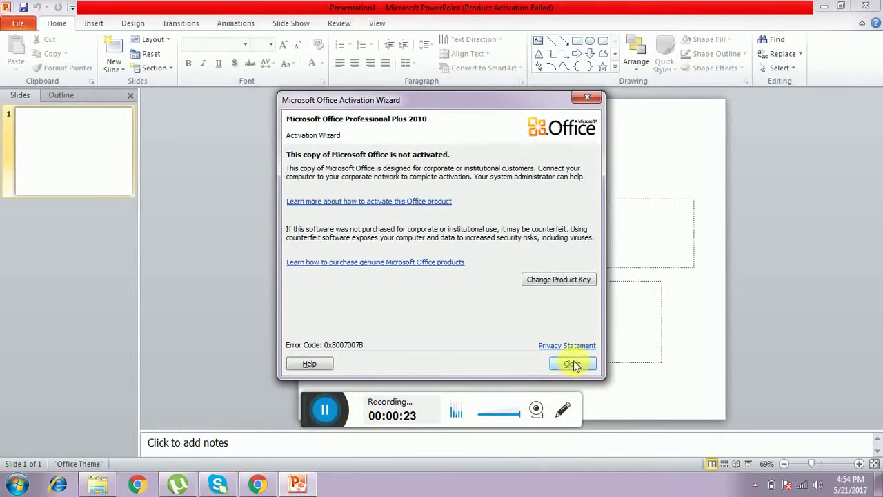
- Dismiss the activation notice and delete slide 1's title and subtitle placeholders
{"action": "left_click", "coordinate": [570, 360]}
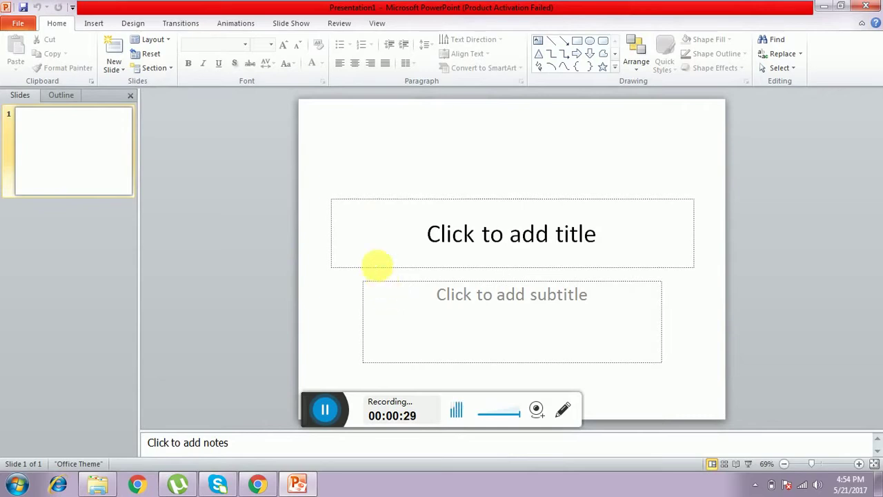
{"action": "left_click", "coordinate": [346, 205]}
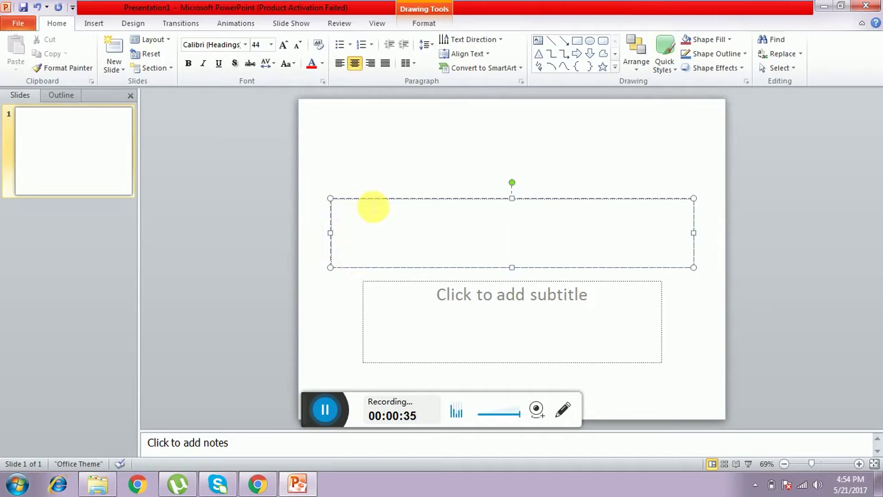
{"action": "left_click", "coordinate": [373, 205]}
{"action": "key", "text": "Delete"}
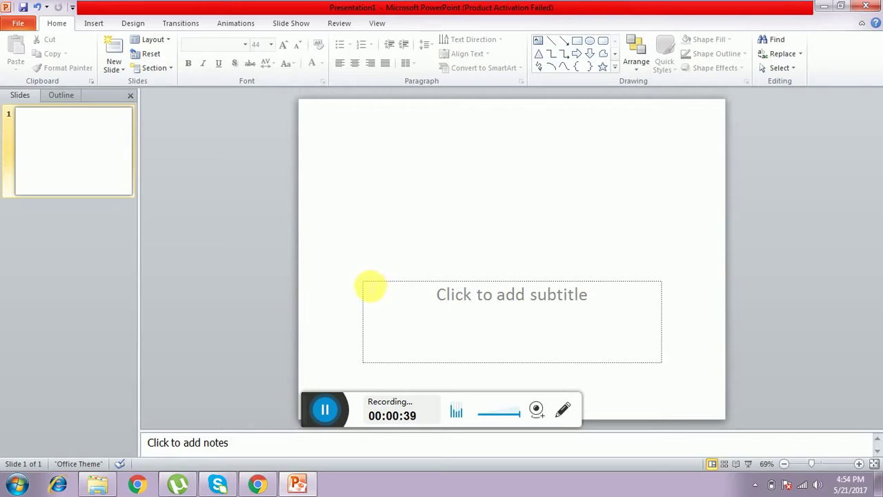
{"action": "left_click", "coordinate": [370, 281]}
{"action": "key", "text": "Delete"}
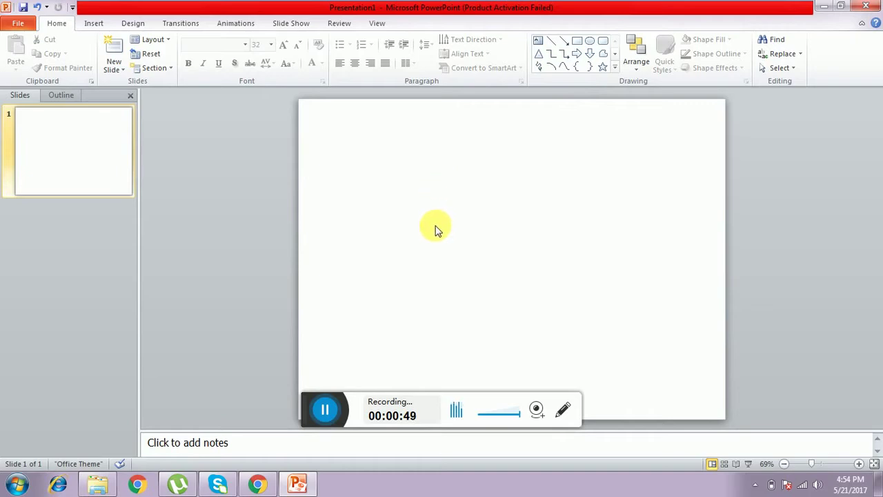
- Add 'Fill - Blue, Accent 1, Plastic Bevel, Reflection' WordArt reading 'IT IS A DEMO PROJECT'
{"action": "left_click", "coordinate": [94, 23]}
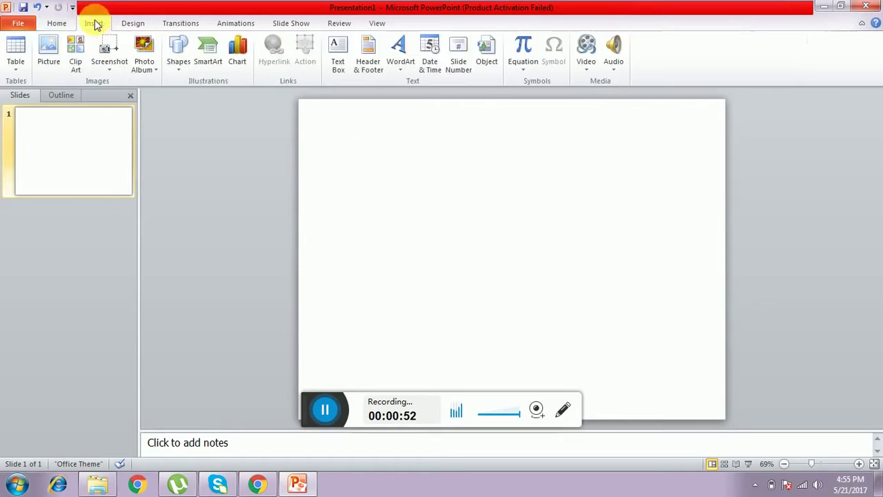
{"action": "left_click", "coordinate": [402, 53]}
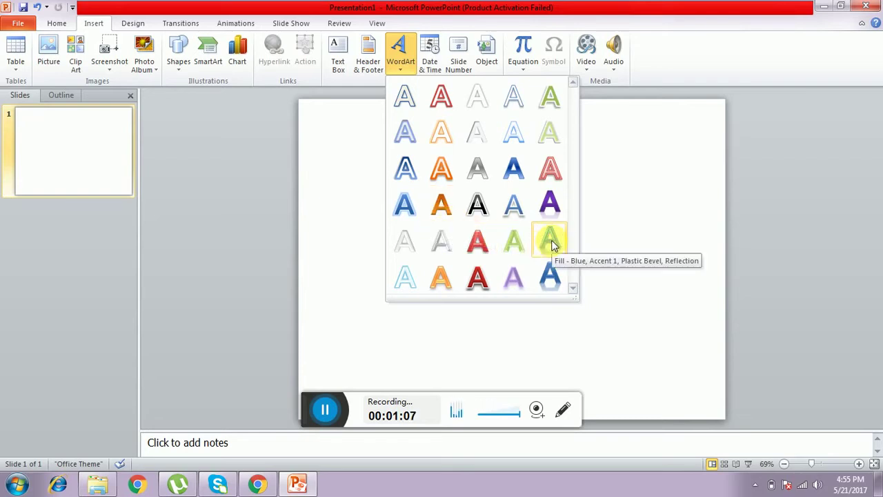
{"action": "left_click", "coordinate": [550, 241]}
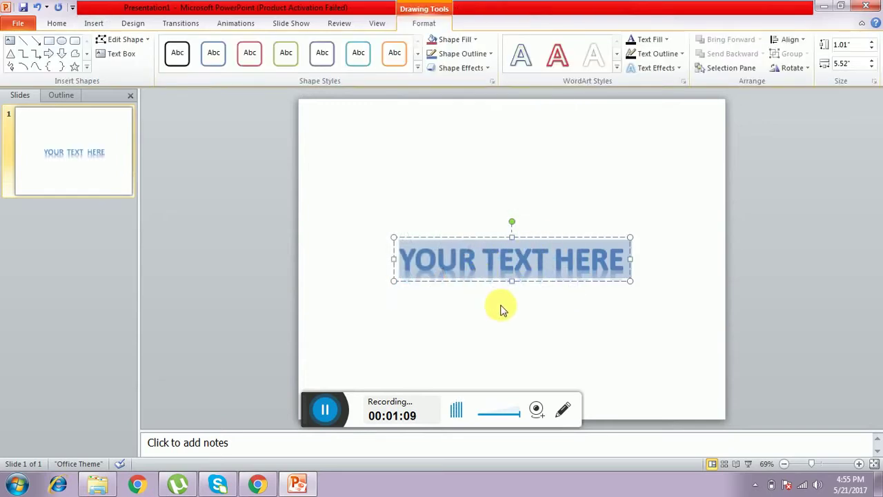
{"action": "type", "text": "IT"}
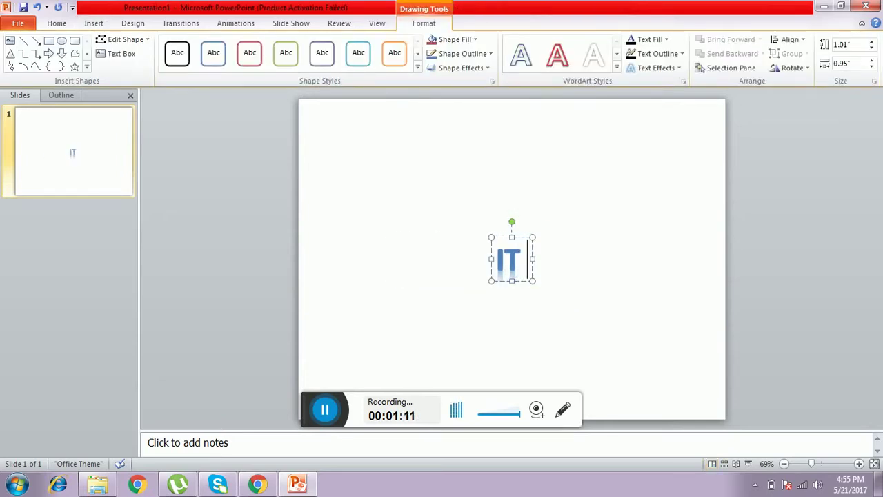
{"action": "type", "text": " IS"}
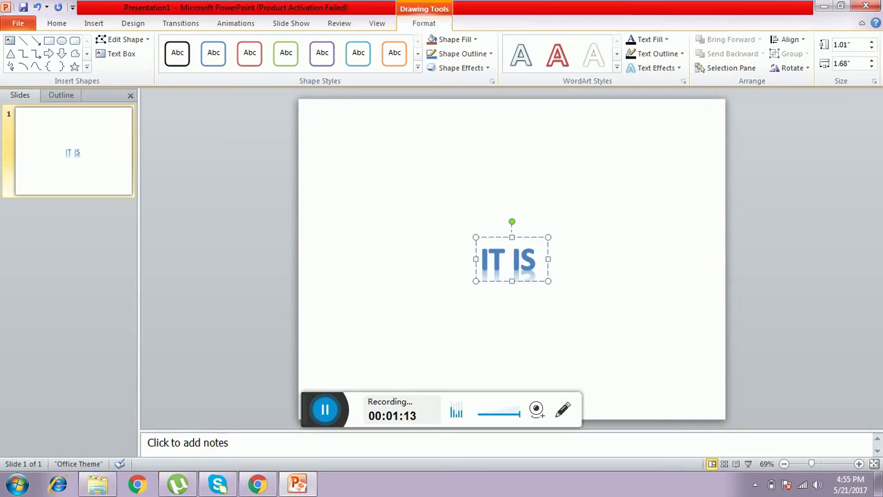
{"action": "type", "text": " A DEM"}
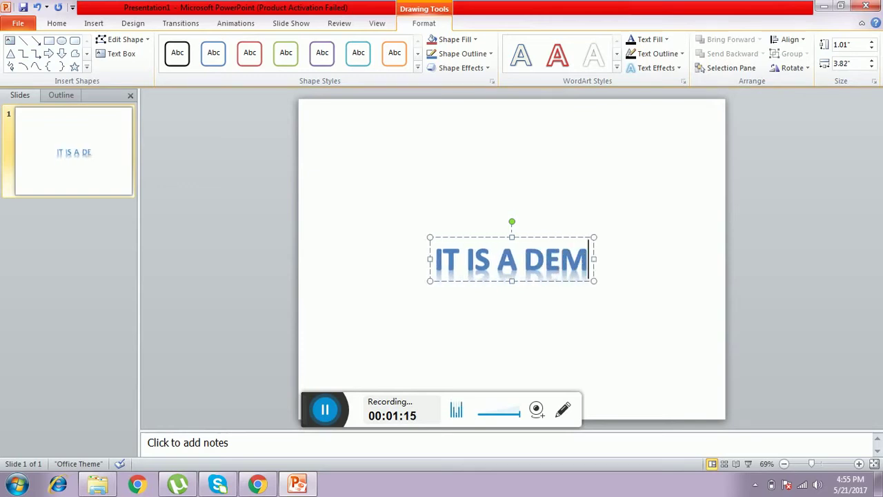
{"action": "type", "text": "O "}
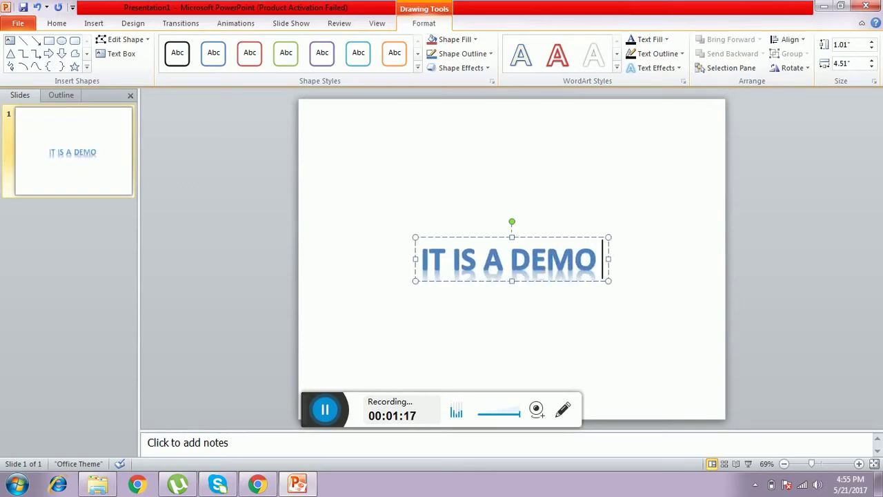
{"action": "type", "text": "PROJE"}
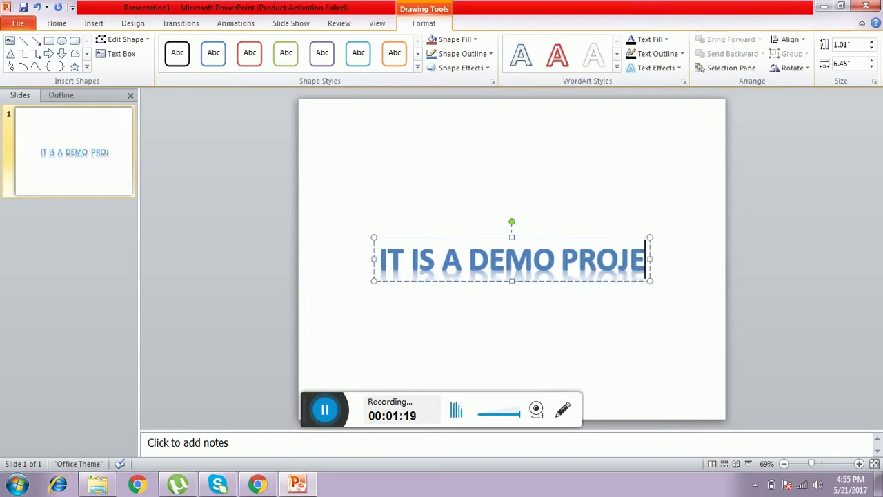
{"action": "type", "text": "CT"}
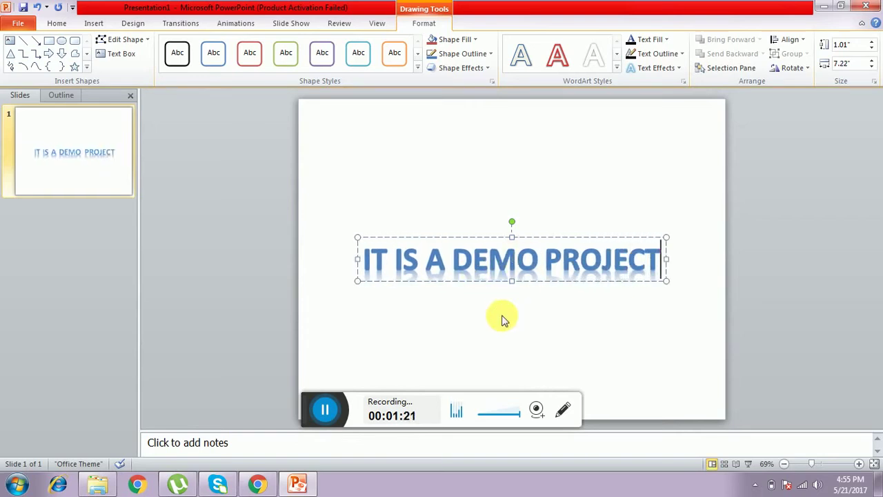
{"action": "left_click", "coordinate": [503, 319]}
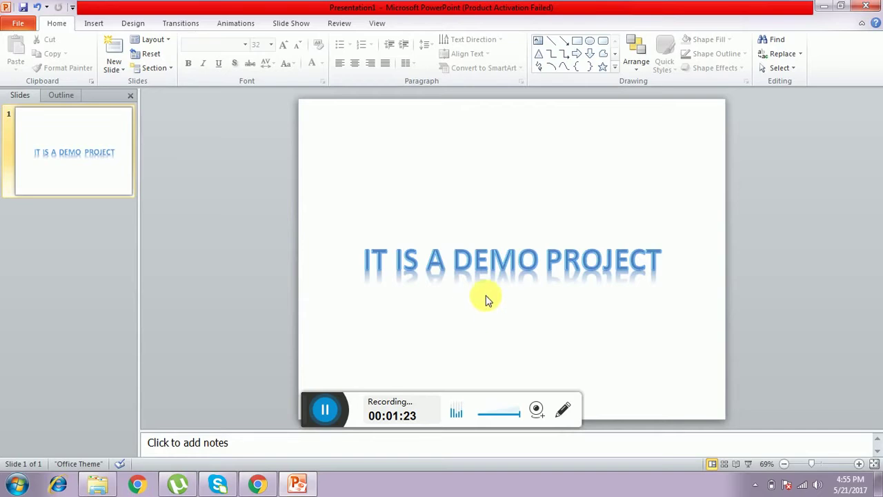
- Apply the Spin entrance animation (02.00 duration, on click) to the WordArt
{"action": "left_click", "coordinate": [378, 262]}
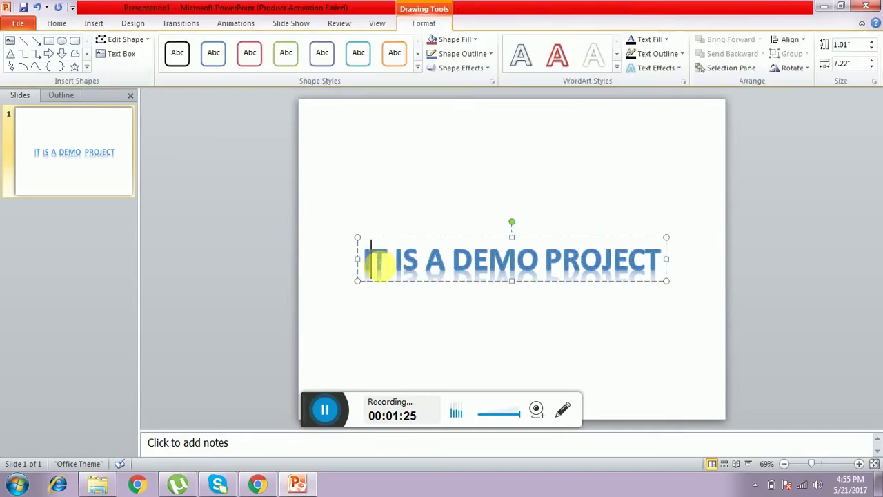
{"action": "left_click", "coordinate": [245, 26]}
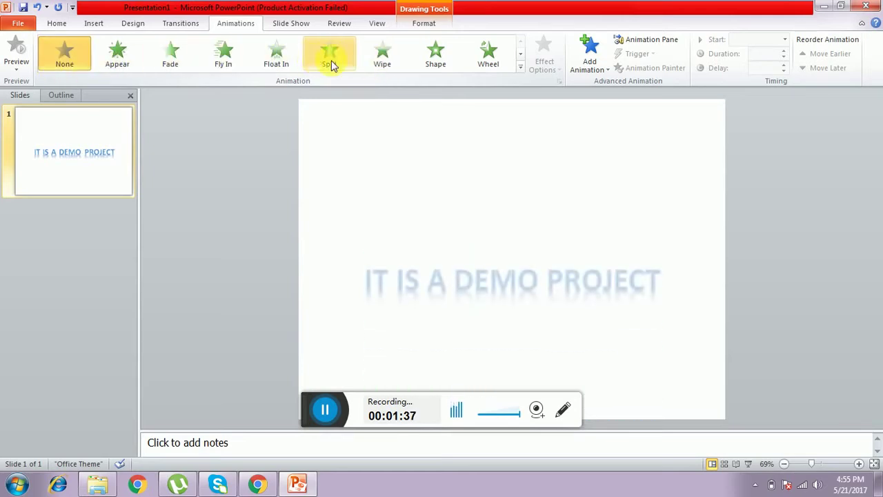
{"action": "left_click", "coordinate": [523, 67]}
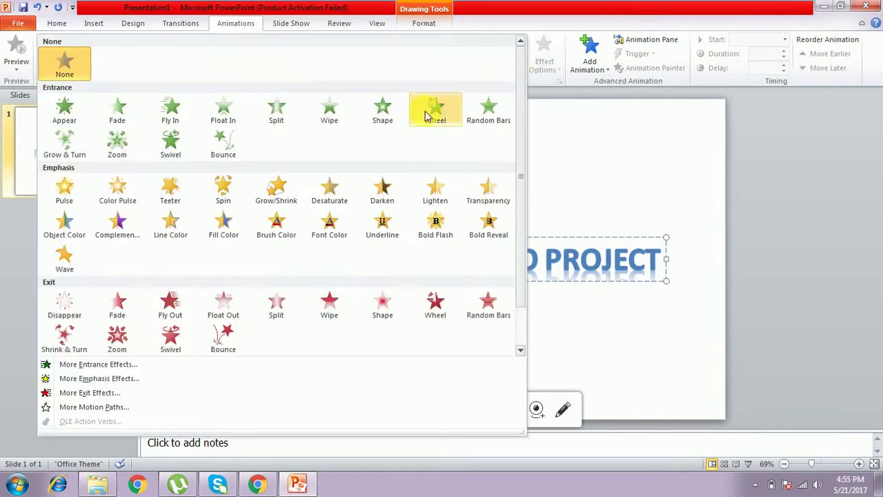
{"action": "left_click", "coordinate": [223, 192]}
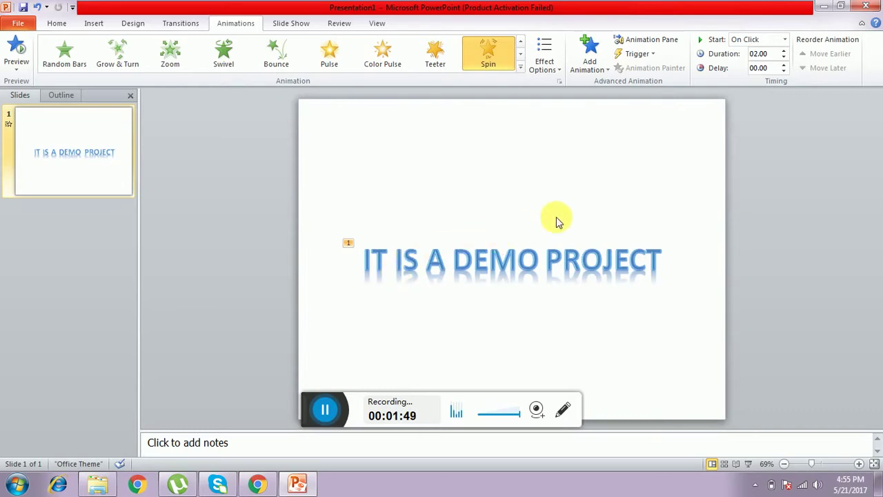
{"action": "left_click", "coordinate": [659, 164]}
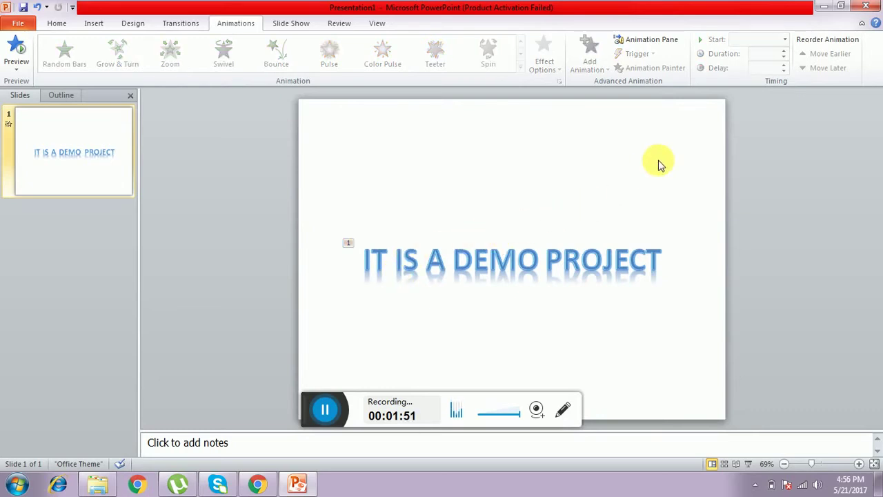
- Give slide 1 a 00.80 Shape transition with the Chime sound and preview it
{"action": "left_click", "coordinate": [190, 26]}
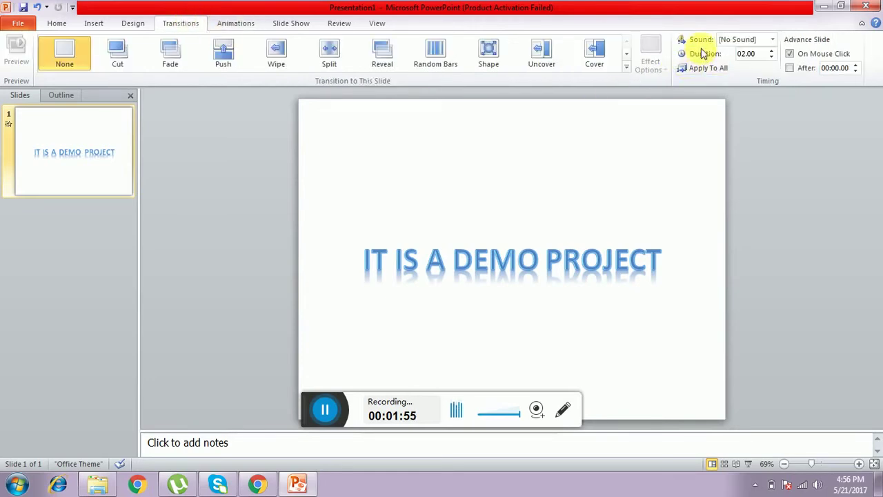
{"action": "left_click", "coordinate": [773, 42]}
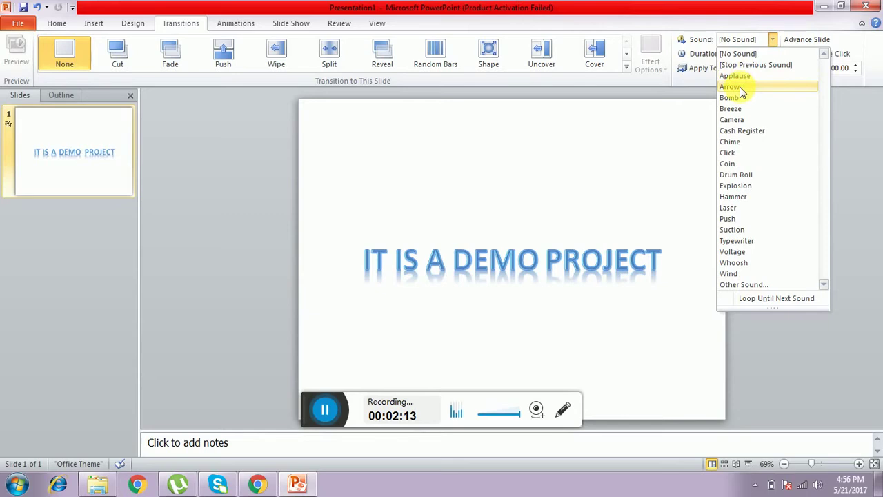
{"action": "left_click", "coordinate": [736, 75]}
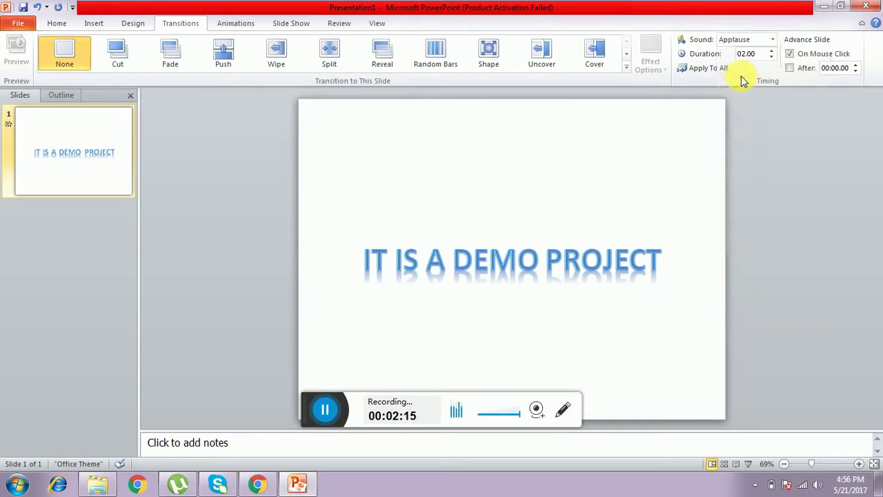
{"action": "left_click", "coordinate": [773, 40]}
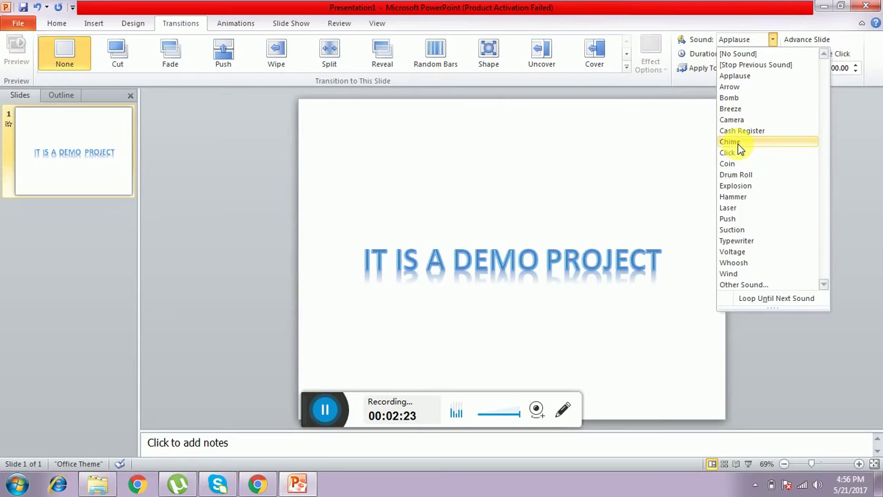
{"action": "left_click", "coordinate": [737, 143]}
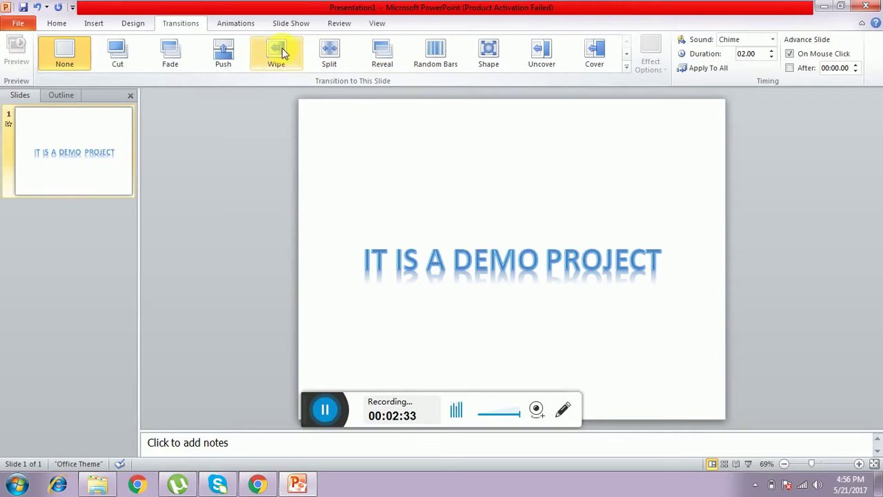
{"action": "left_click", "coordinate": [491, 58]}
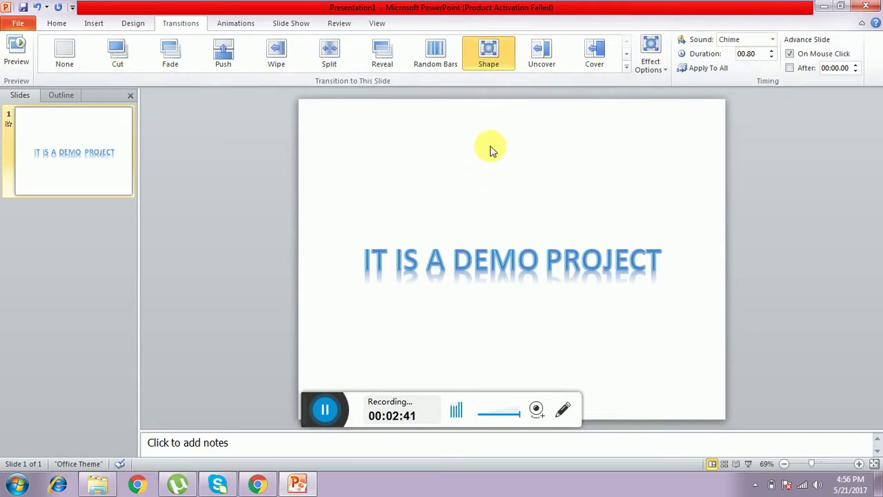
{"action": "left_click", "coordinate": [492, 54]}
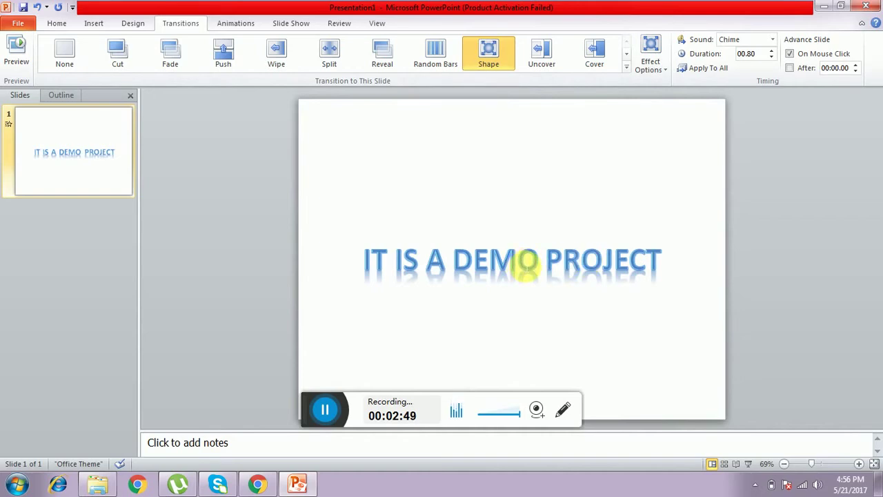
- Preview the slide show, then turn off advancing the slide On Mouse Click
{"action": "left_click", "coordinate": [749, 464]}
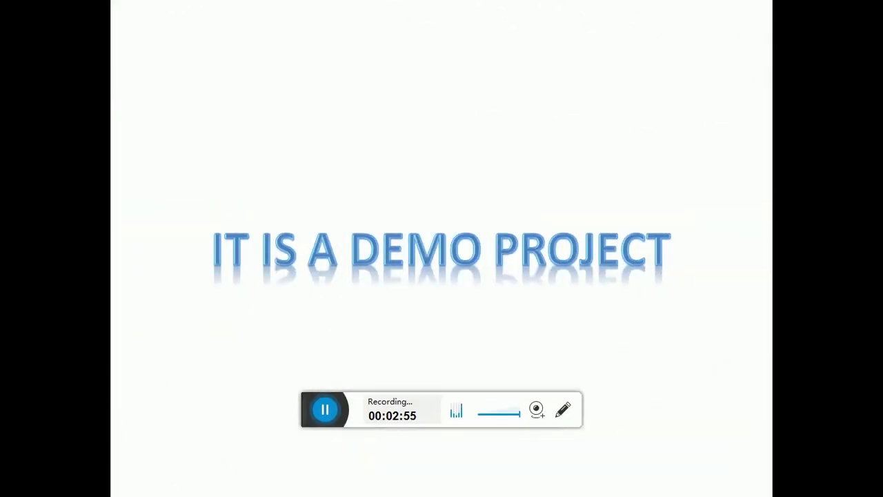
{"action": "left_click", "coordinate": [647, 296]}
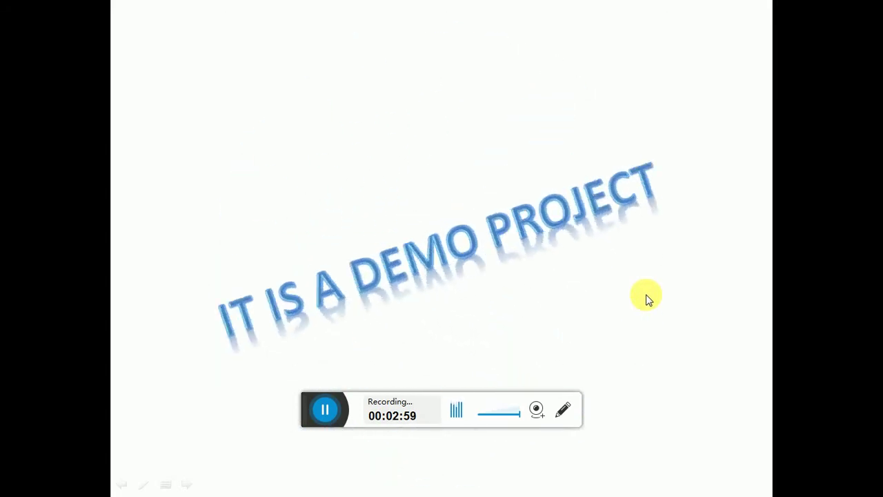
{"action": "key", "text": "Escape"}
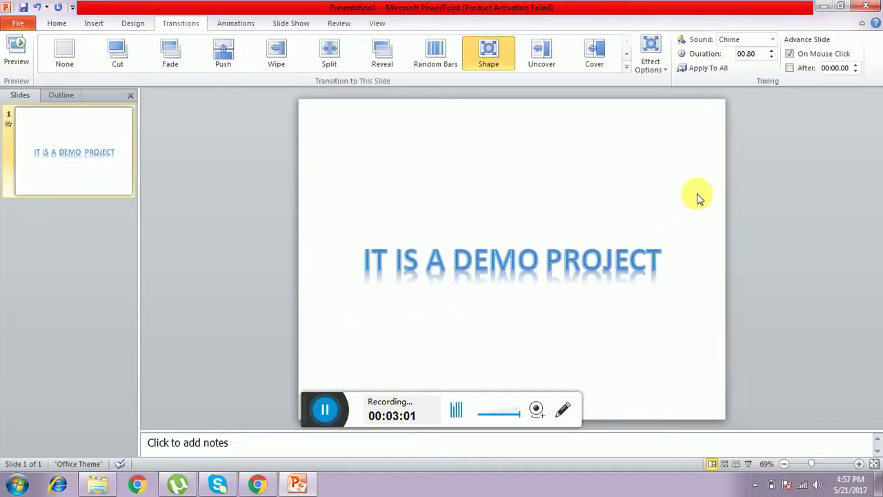
{"action": "left_click", "coordinate": [614, 261]}
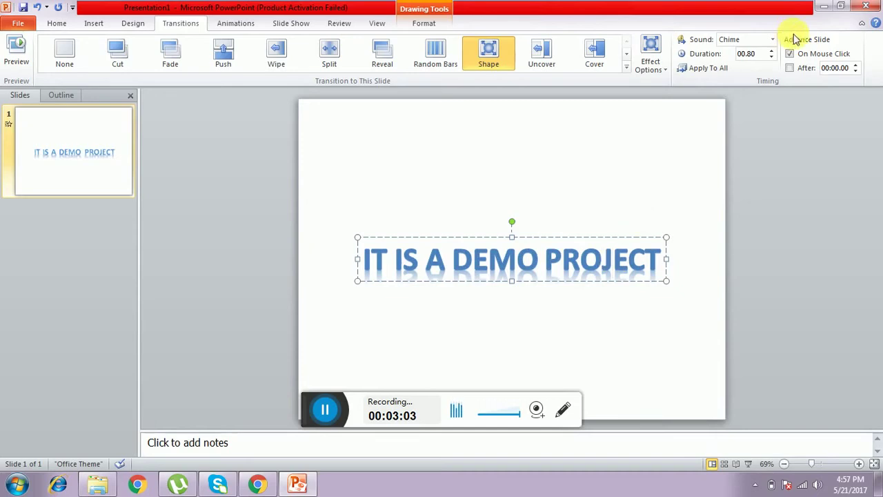
{"action": "left_click", "coordinate": [790, 53]}
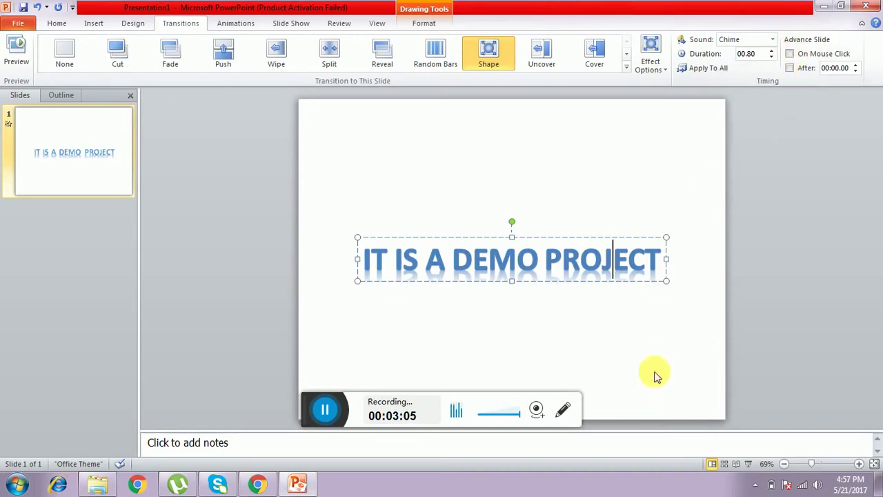
{"action": "left_click", "coordinate": [651, 323]}
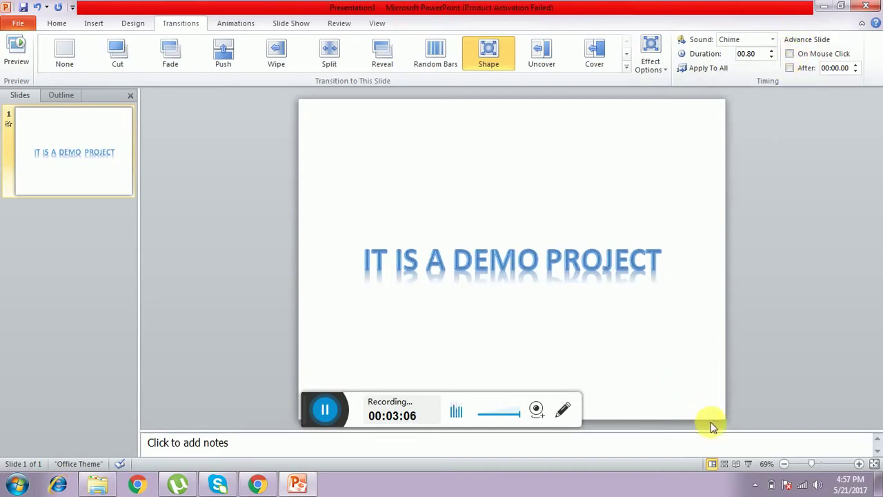
{"action": "left_click", "coordinate": [748, 464]}
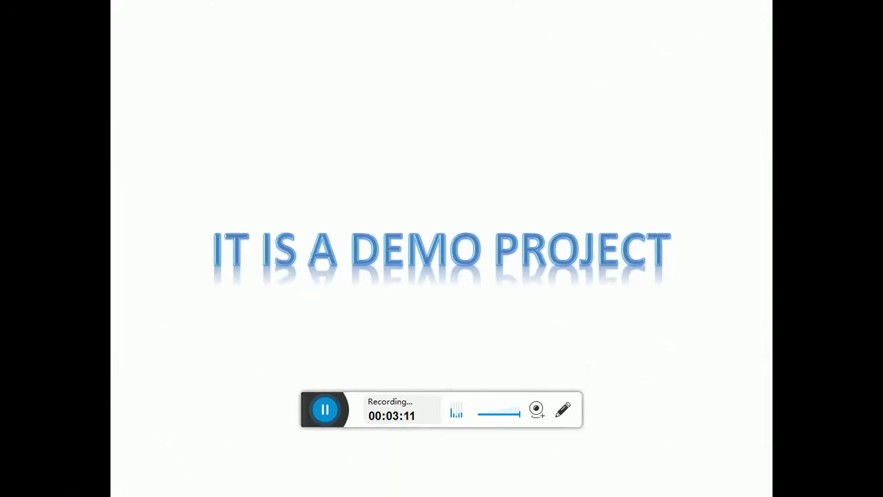
{"action": "key", "text": "Escape"}
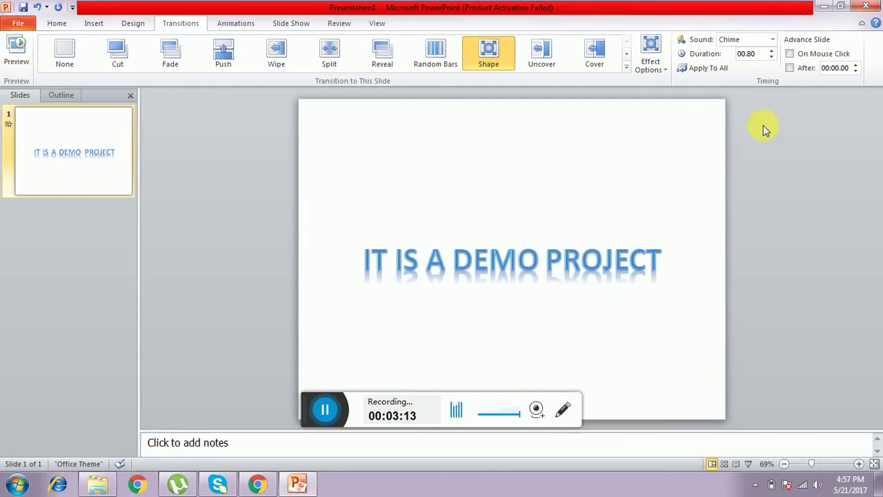
- Set the slide to advance automatically After 00:00.00 and run the show to check
{"action": "left_click", "coordinate": [790, 68]}
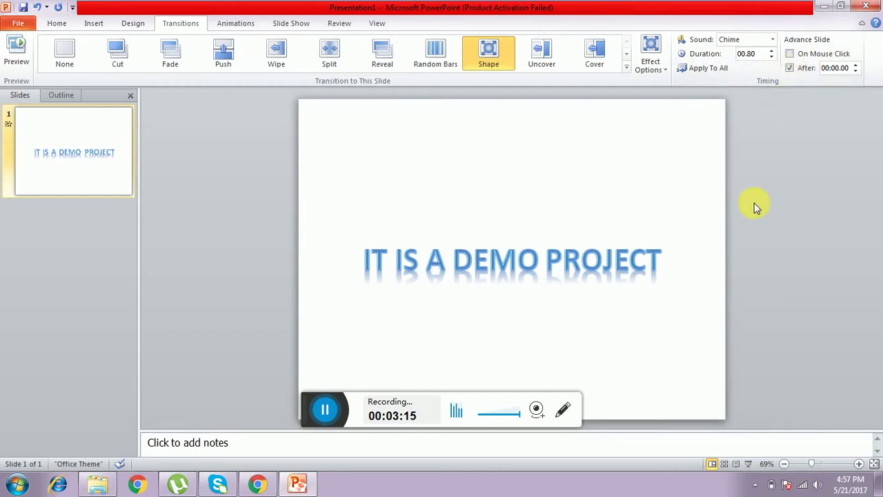
{"action": "left_click", "coordinate": [748, 464]}
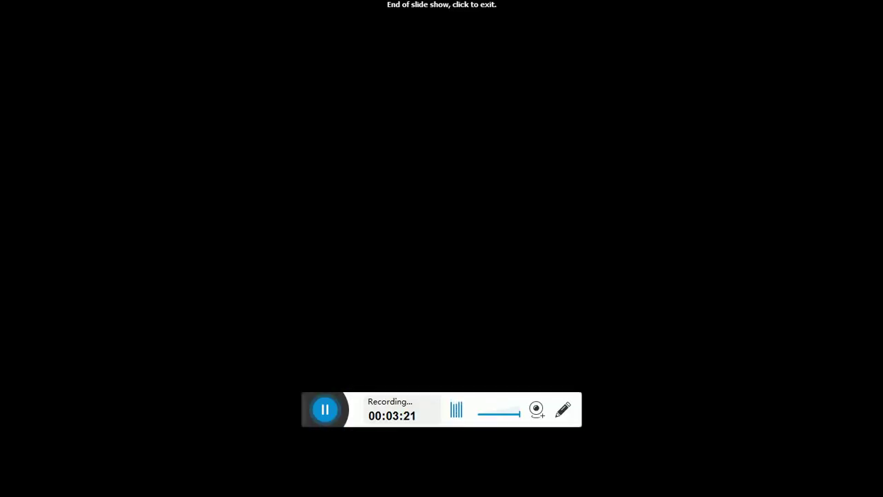
{"action": "left_click", "coordinate": [686, 278]}
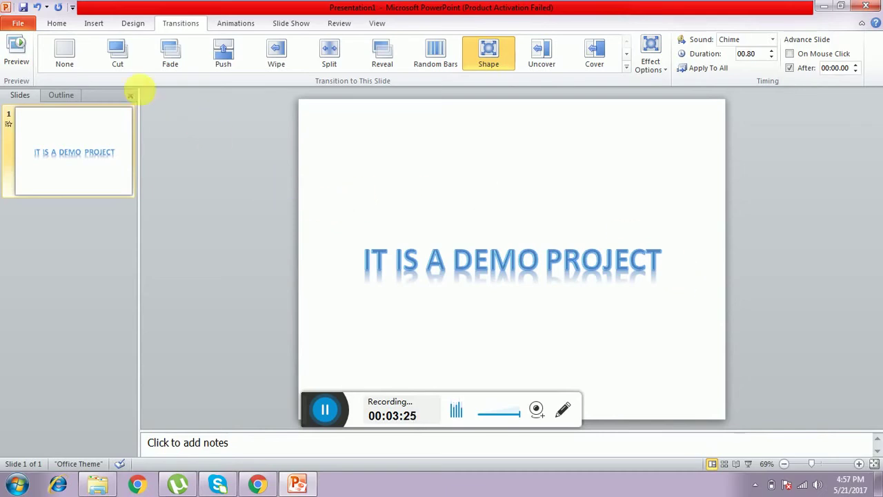
- Set Create a Video to Computer & HD Displays with Use Recorded Timings and Narrations, previewing timings
{"action": "left_click", "coordinate": [19, 24]}
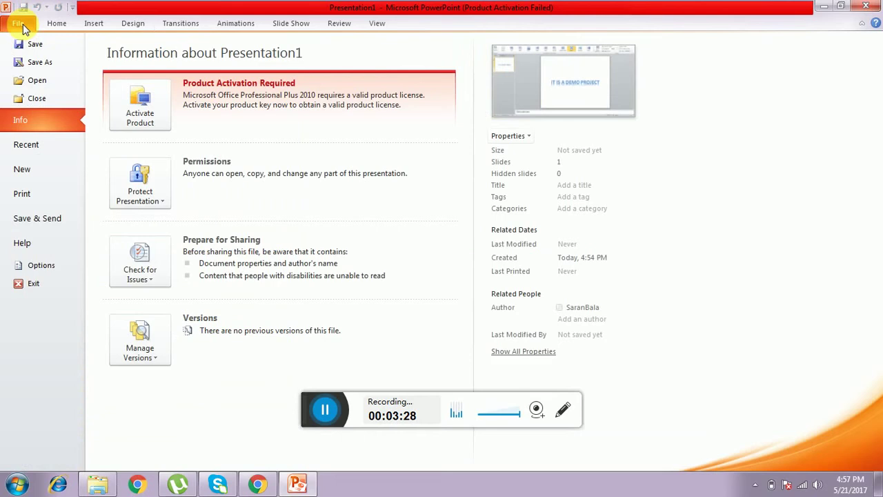
{"action": "left_click", "coordinate": [48, 228]}
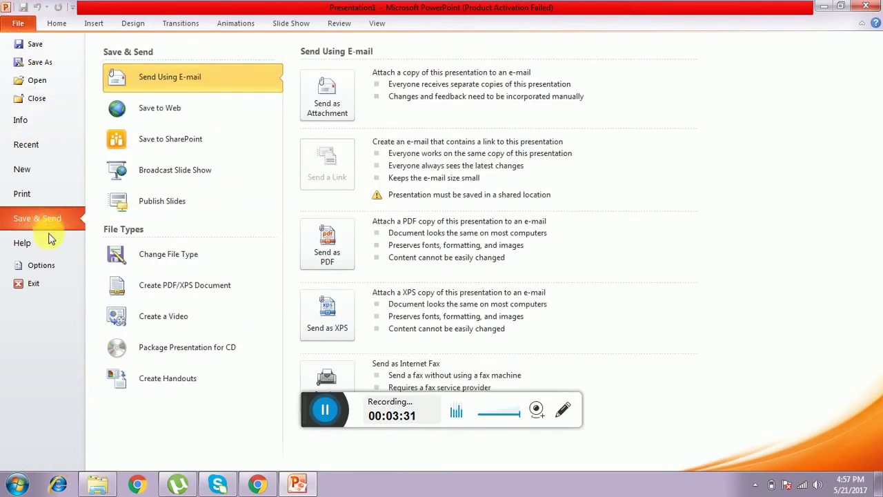
{"action": "left_click", "coordinate": [178, 322]}
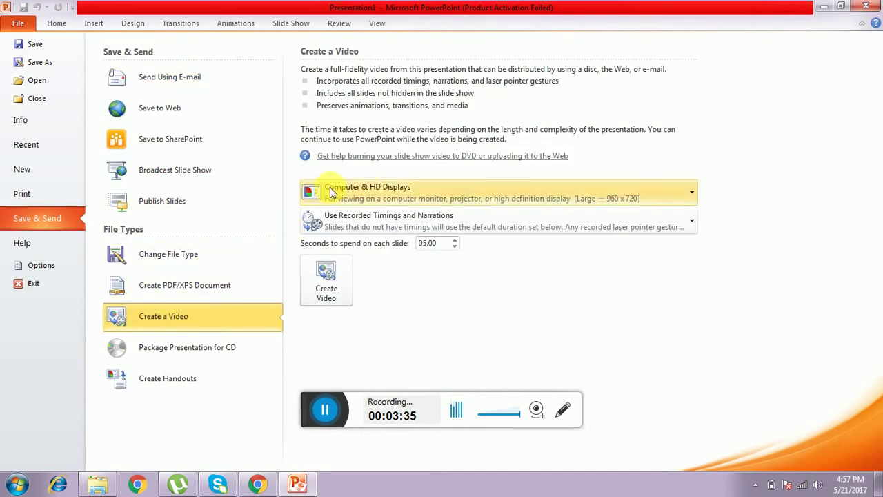
{"action": "left_click", "coordinate": [410, 196]}
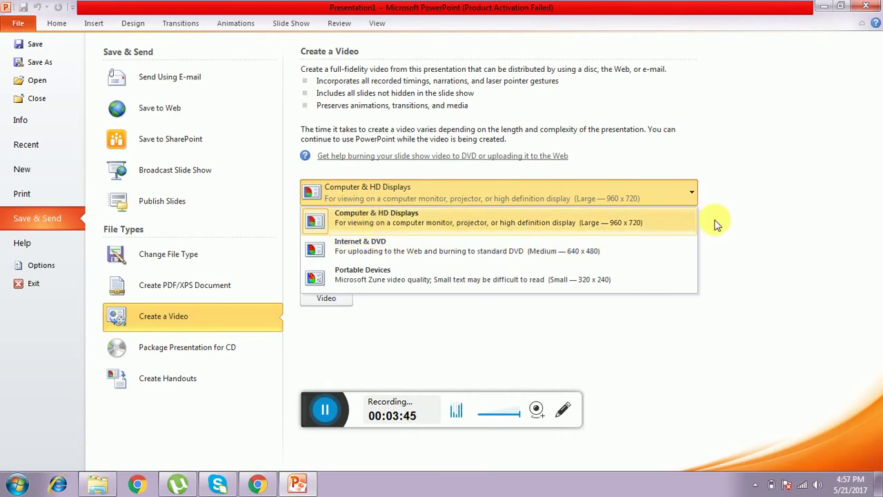
{"action": "left_click", "coordinate": [751, 195]}
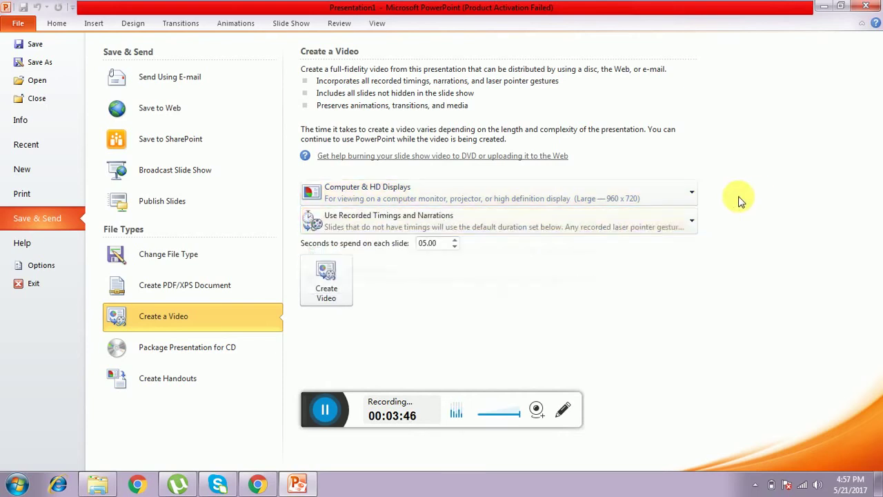
{"action": "left_click", "coordinate": [578, 219]}
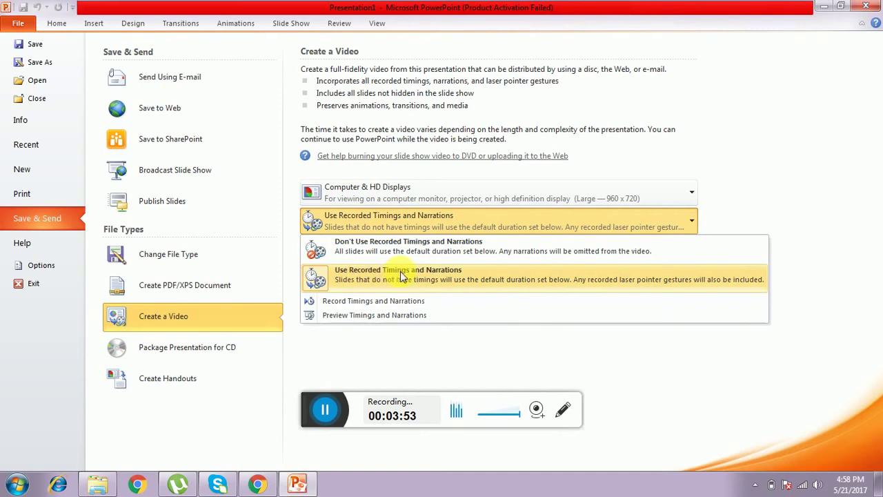
{"action": "left_click", "coordinate": [386, 320]}
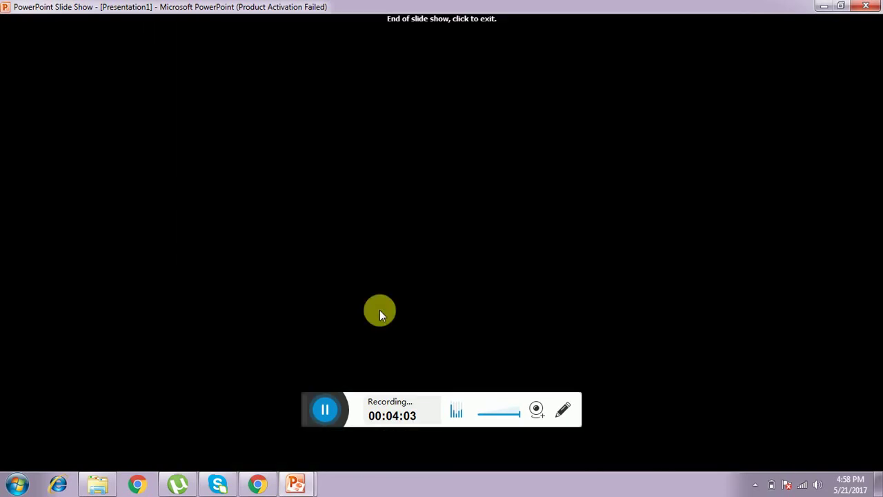
{"action": "left_click", "coordinate": [470, 222]}
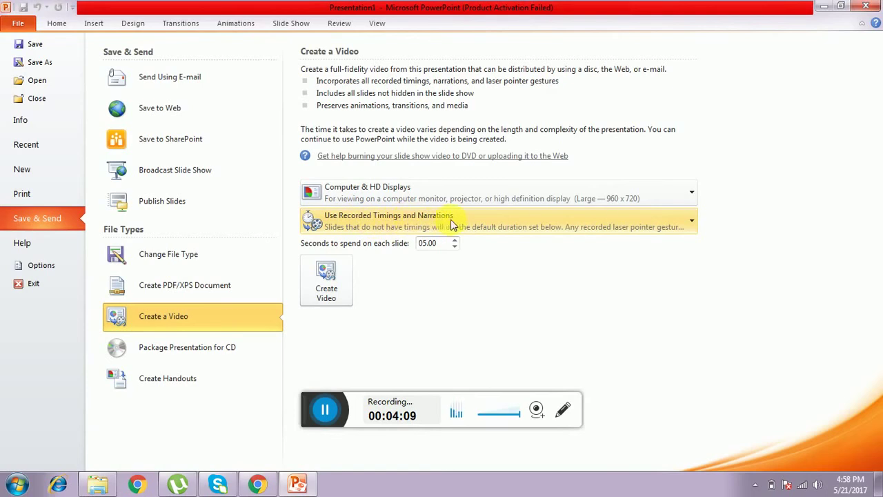
- Create the video and save it to the Desktop as demo.wmv
{"action": "left_click", "coordinate": [328, 293]}
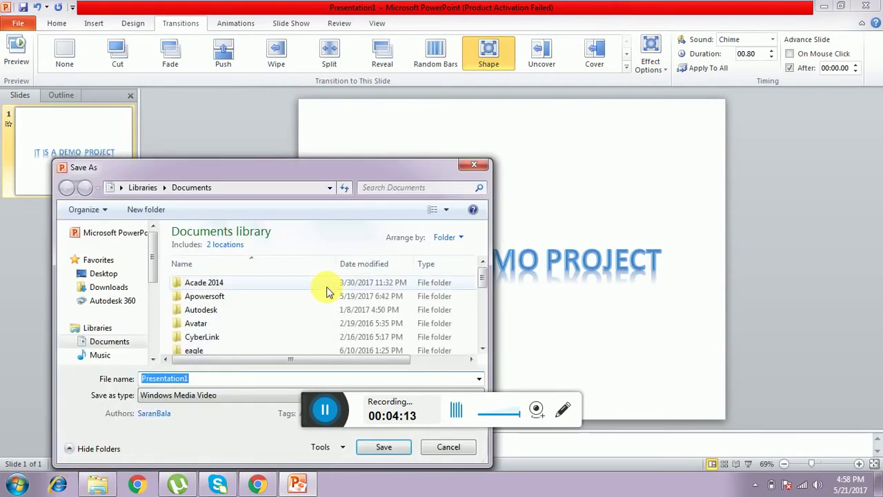
{"action": "left_click", "coordinate": [114, 274]}
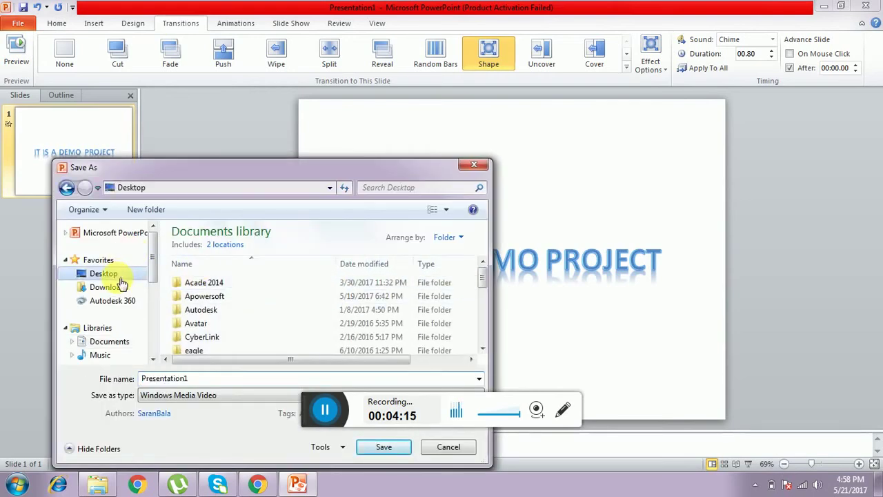
{"action": "left_click", "coordinate": [194, 377]}
{"action": "double_click", "coordinate": [194, 377]}
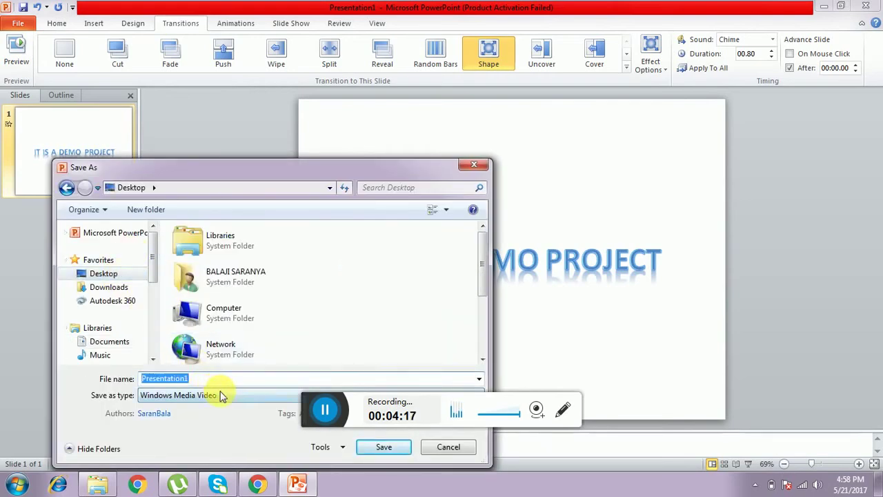
{"action": "type", "text": "demo"}
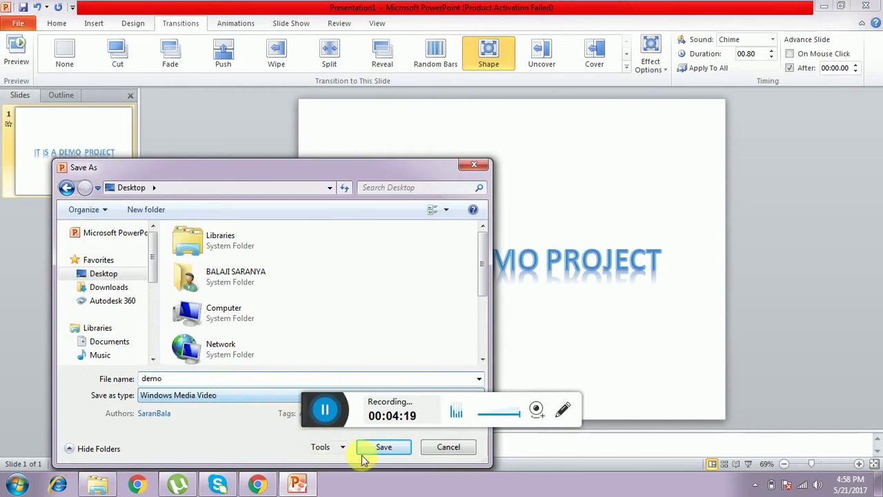
{"action": "left_click", "coordinate": [384, 446]}
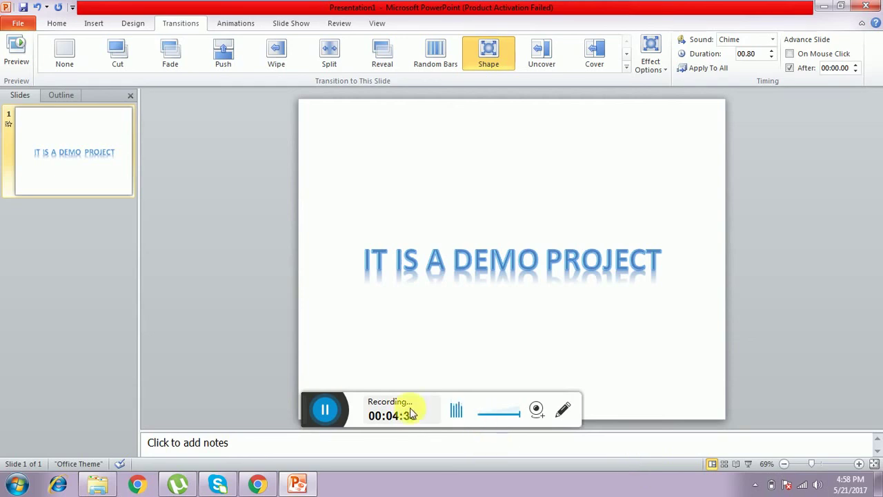
- Minimize PowerPoint, play demo.wmv from the desktop in GOM Player, then close the player
{"action": "left_click", "coordinate": [828, 6]}
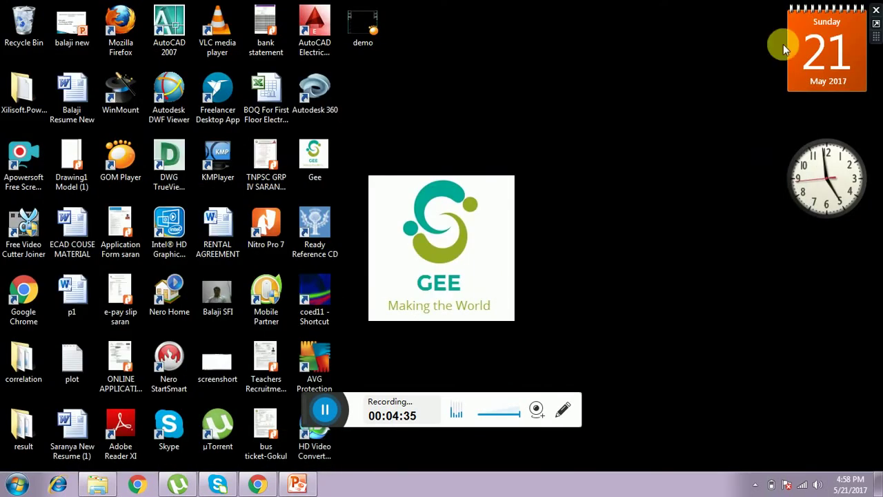
{"action": "double_click", "coordinate": [366, 29]}
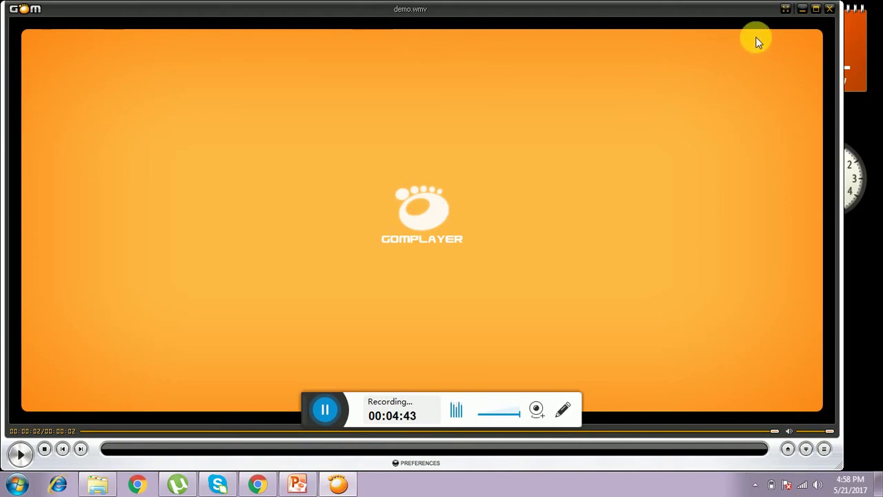
{"action": "left_click", "coordinate": [829, 9]}
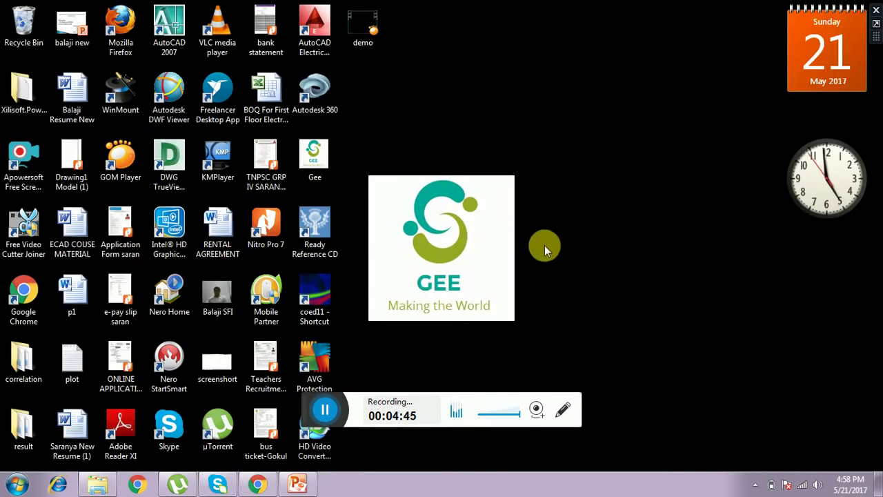